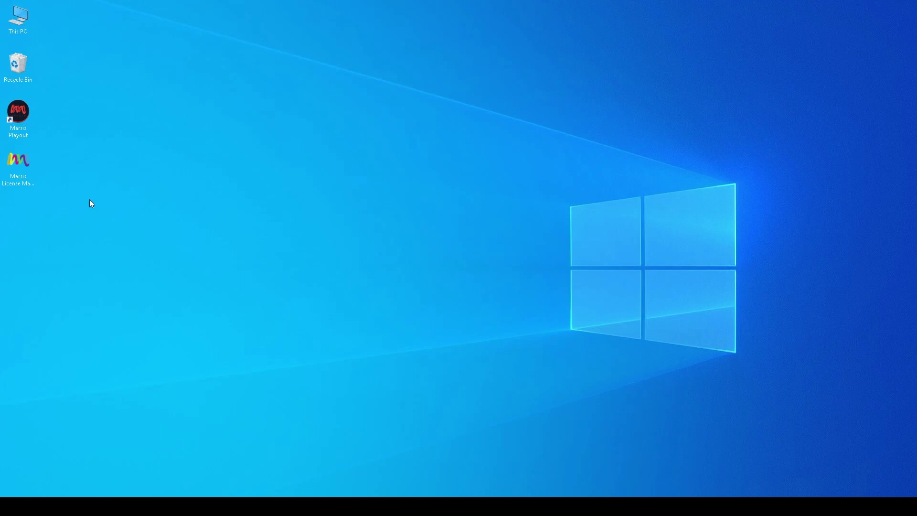
Run the Marsis License Manager desktop shortcut as administrator
right_click(19, 174)
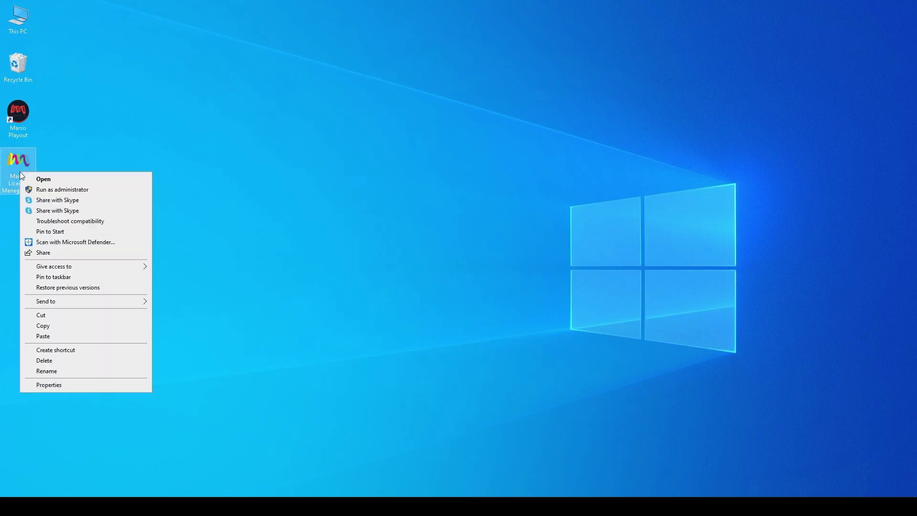
click(118, 190)
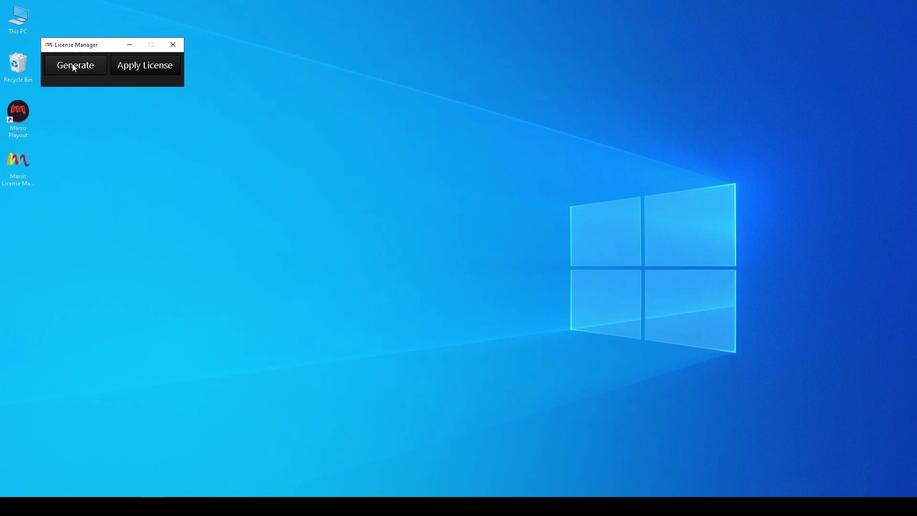
Generate the computer-information C2V file and save it to the Desktop
click(73, 68)
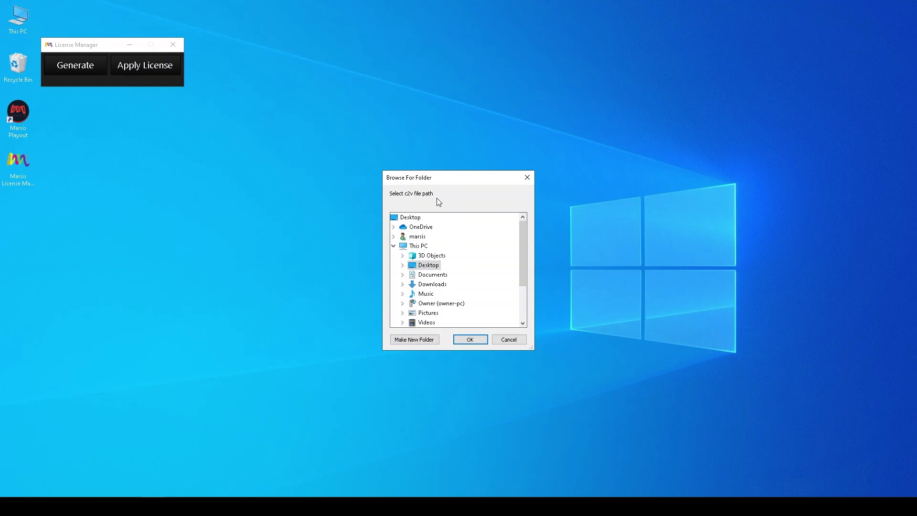
click(429, 265)
click(471, 339)
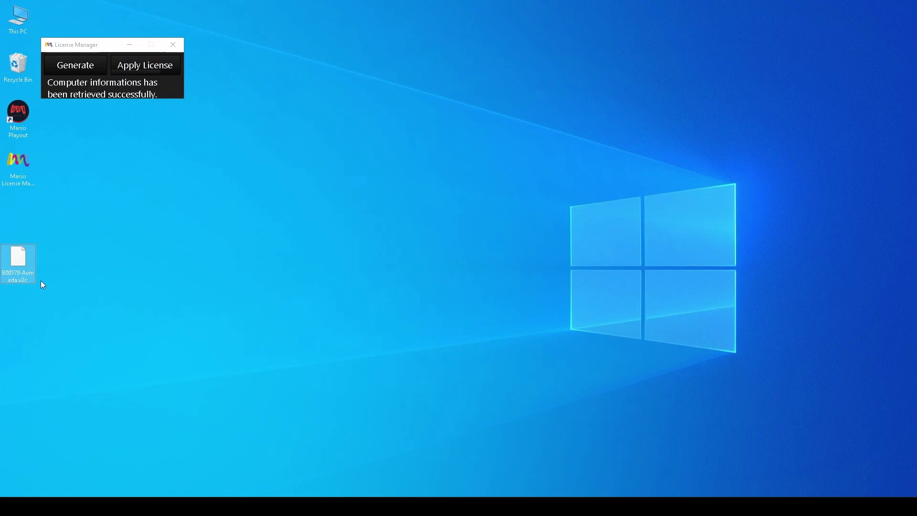
Apply the B00379-Avmeda.v2c license file from the Desktop to activate the license
click(135, 68)
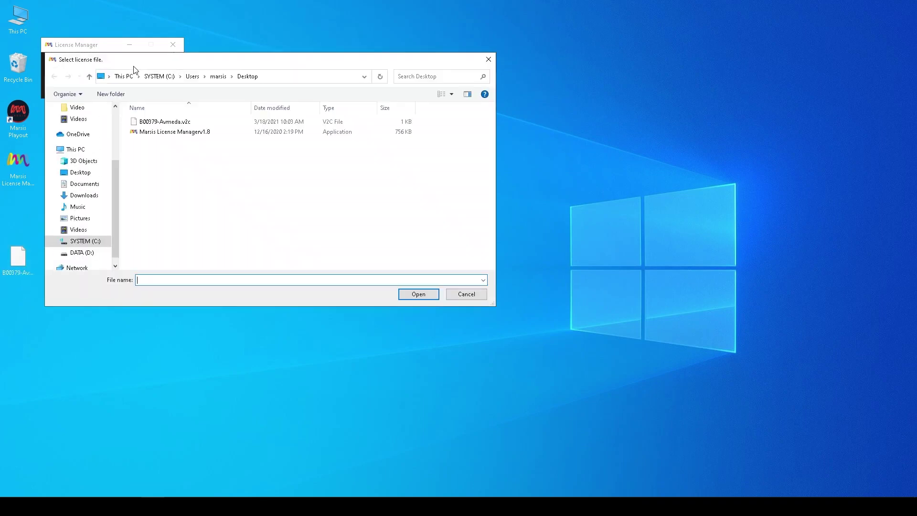
click(154, 122)
click(420, 294)
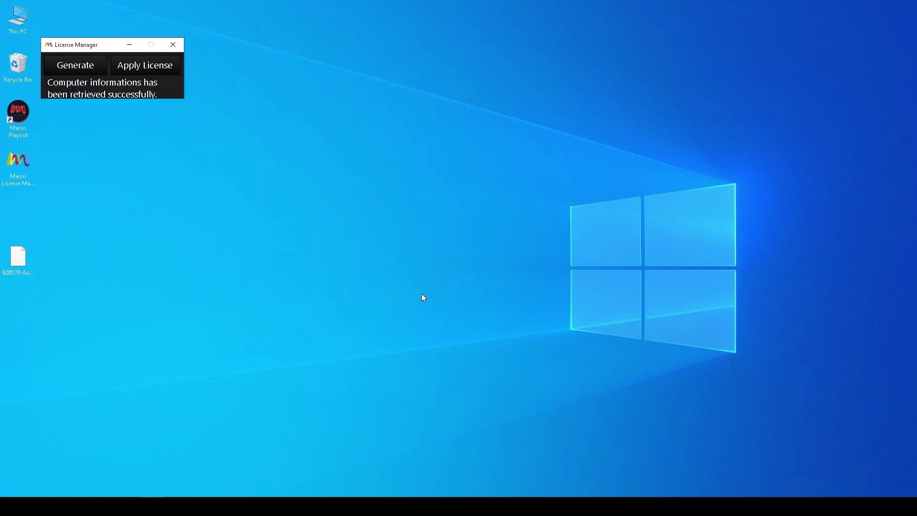